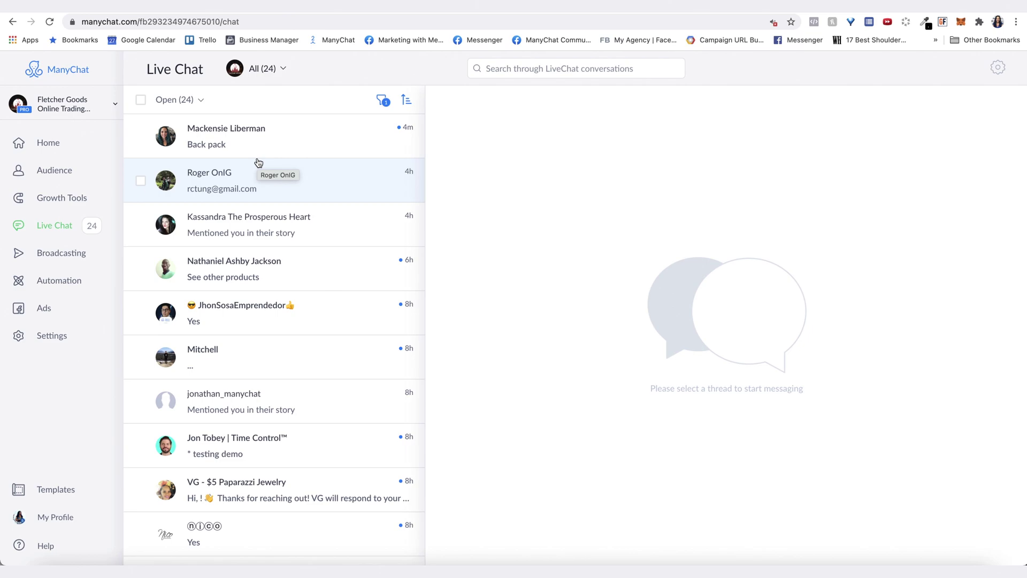
# - Remove the 'Tag is opted_in_for_IG' filter condition and scroll through all 24 open conversations
pyautogui.click(383, 103)
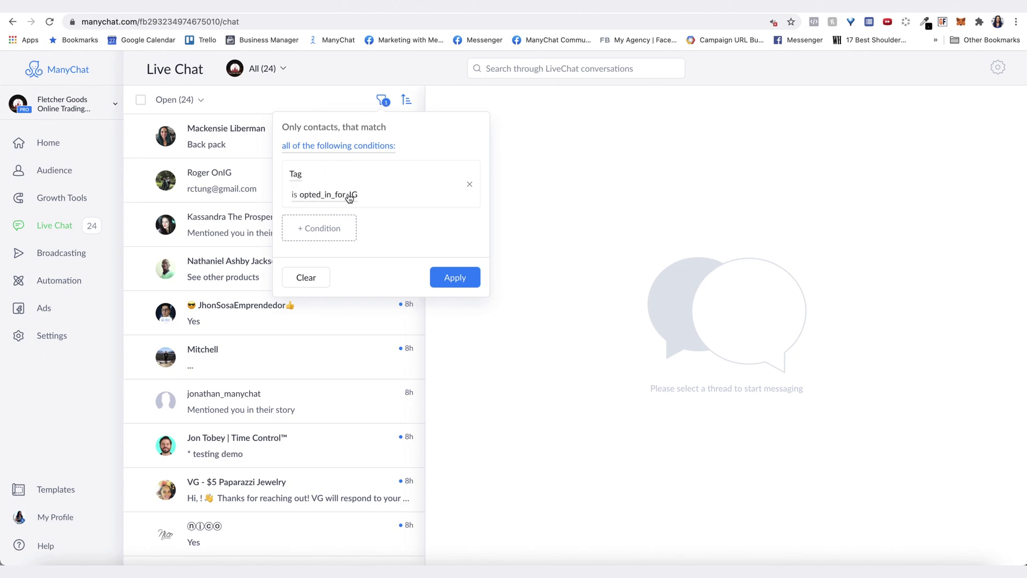
pyautogui.click(470, 186)
pyautogui.click(458, 196)
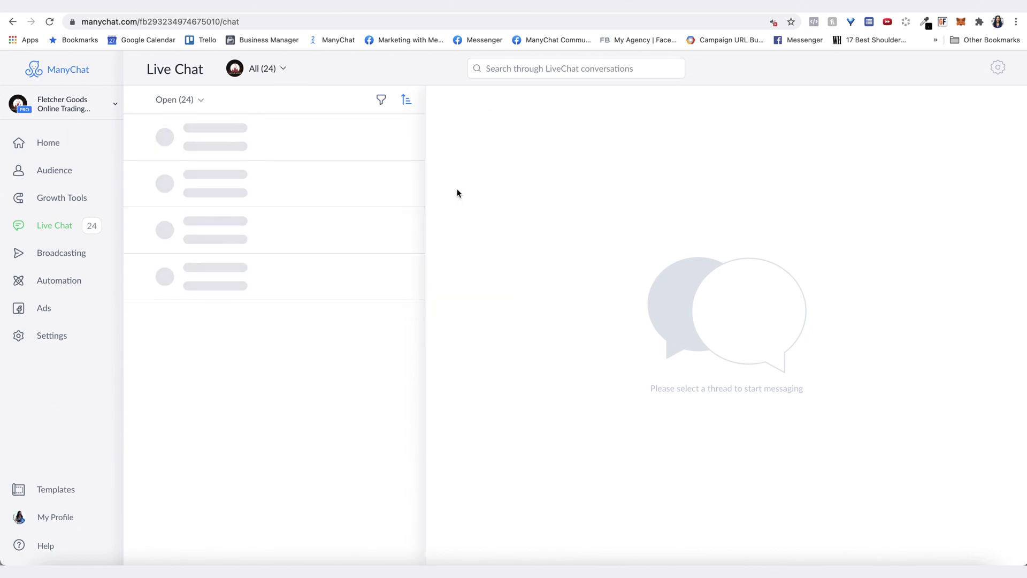
pyautogui.scroll(-1, 241, 360)
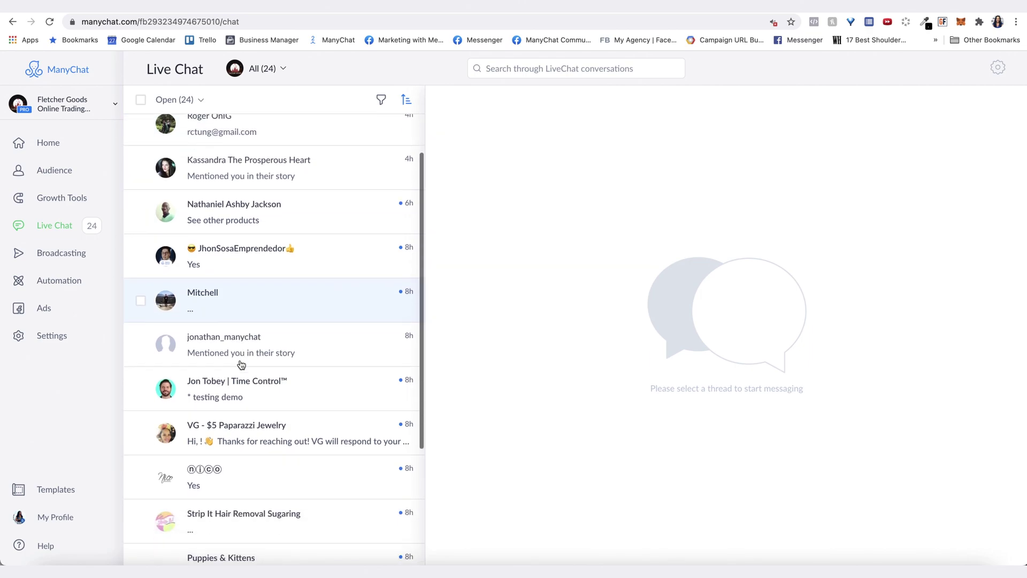
pyautogui.scroll(-10, 241, 364)
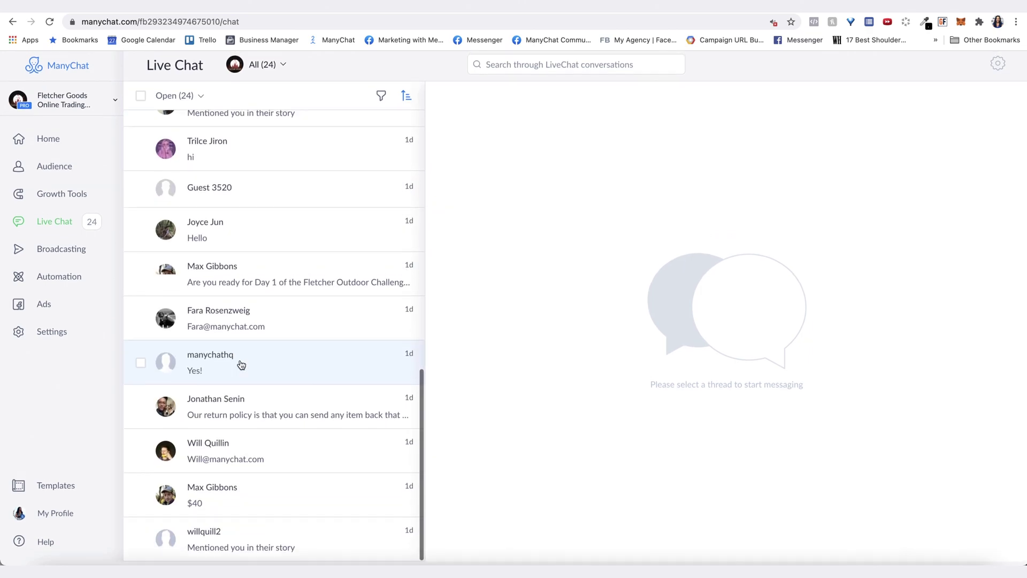
pyautogui.scroll(10, 241, 364)
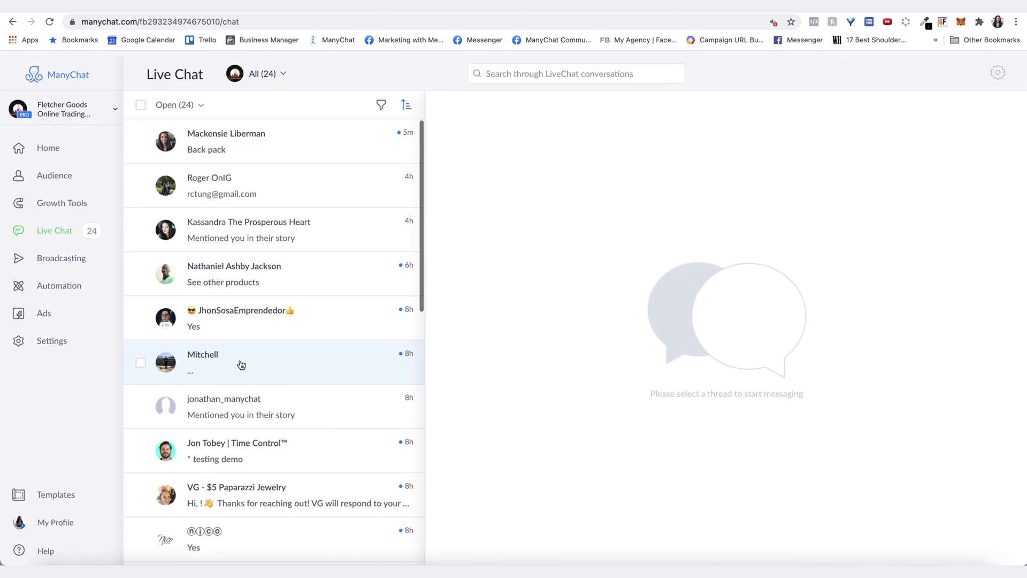
# - Browse the filter's + Condition field list, then open the conversation whose last message is 'Back pack'
pyautogui.click(381, 100)
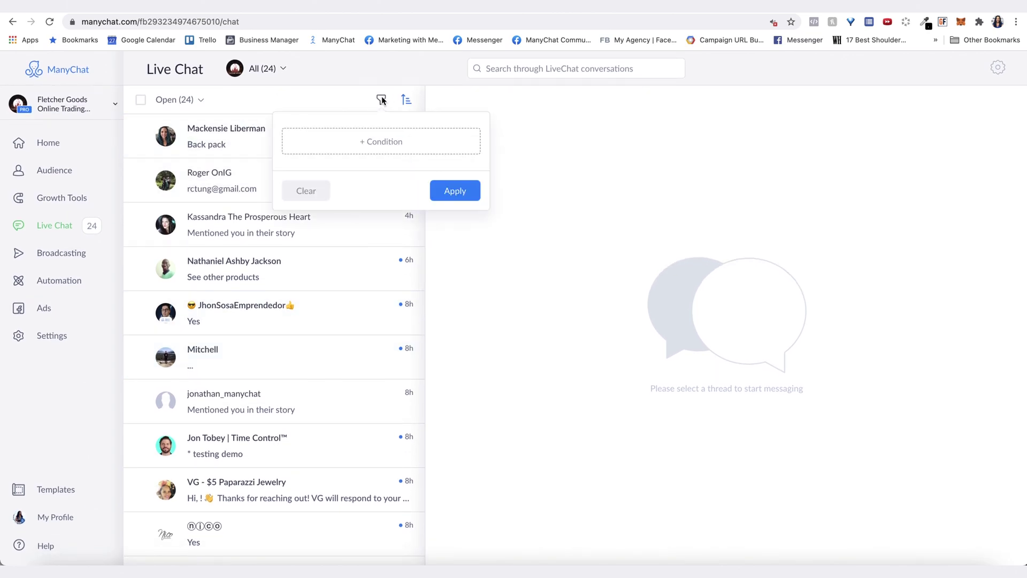
pyautogui.click(358, 140)
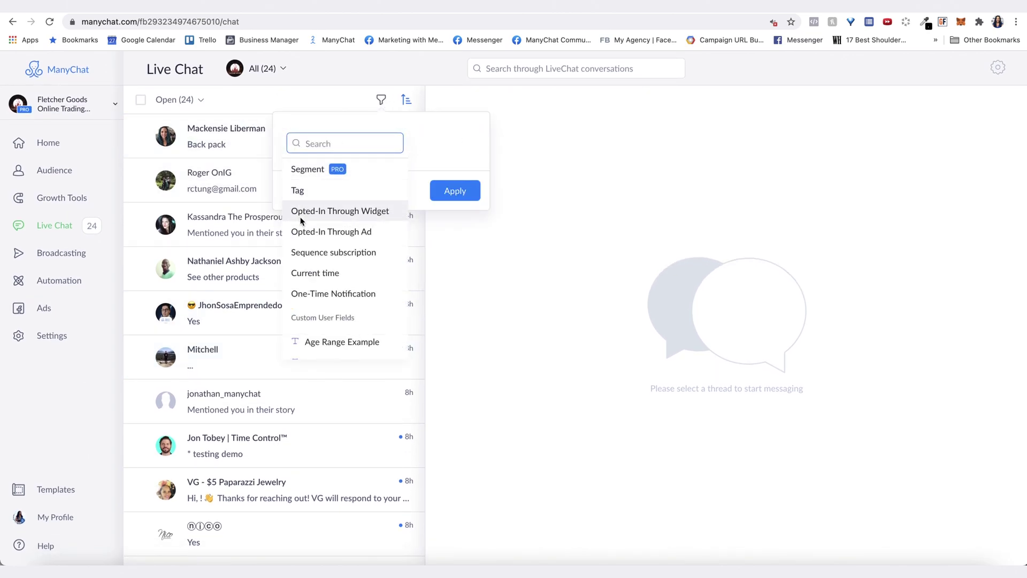
pyautogui.scroll(-5, 305, 300)
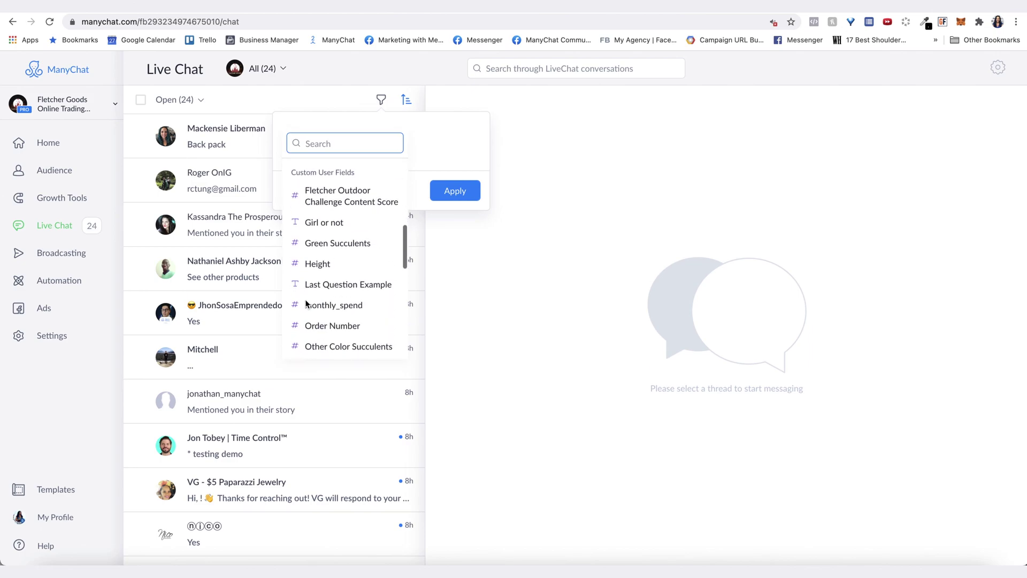
pyautogui.scroll(-1, 304, 299)
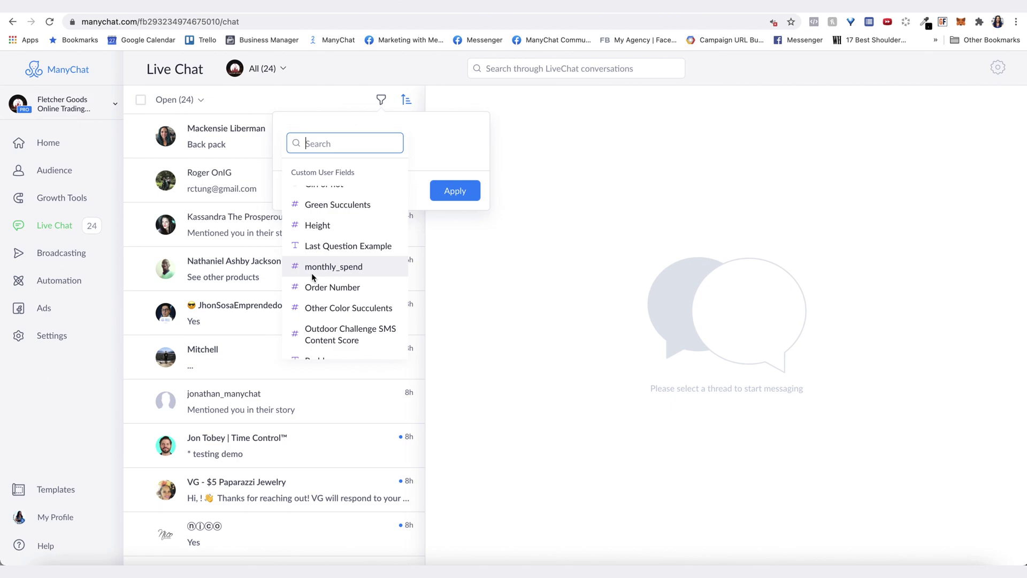
pyautogui.scroll(5, 313, 275)
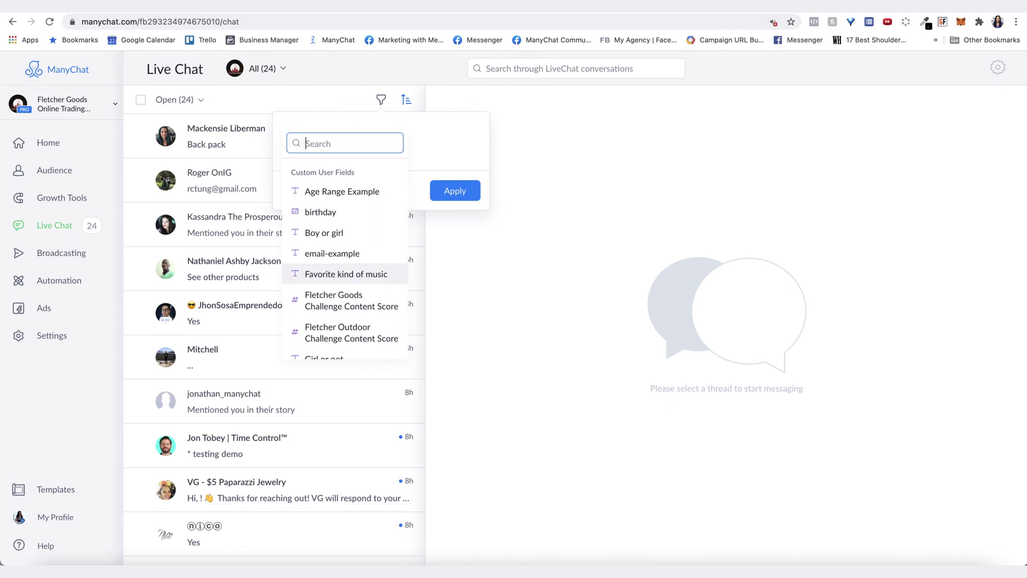
pyautogui.click(299, 432)
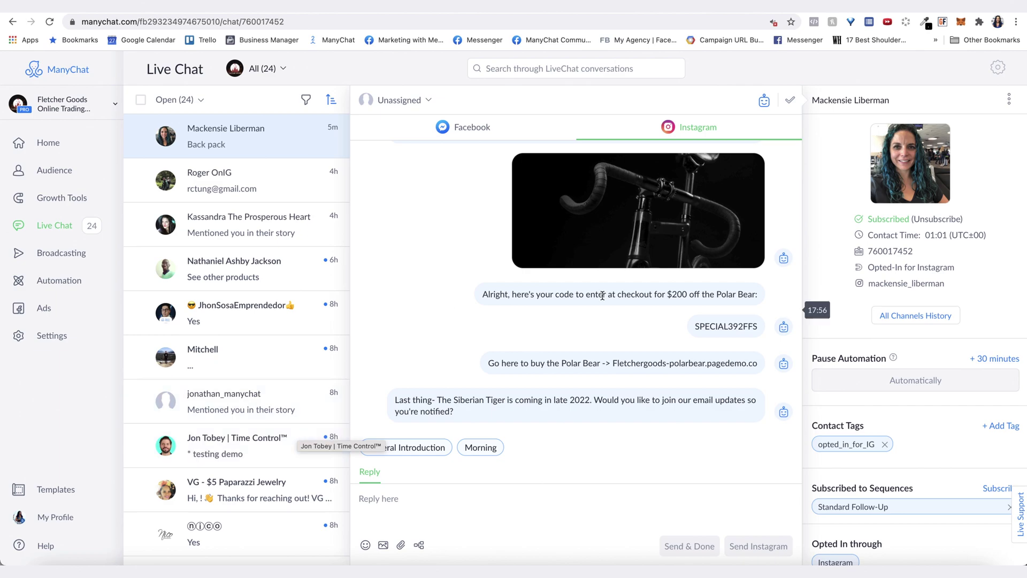
# - Pick the 'Message is ebook' flow from the reply toolbar's flow list and send it to this contact
pyautogui.click(420, 545)
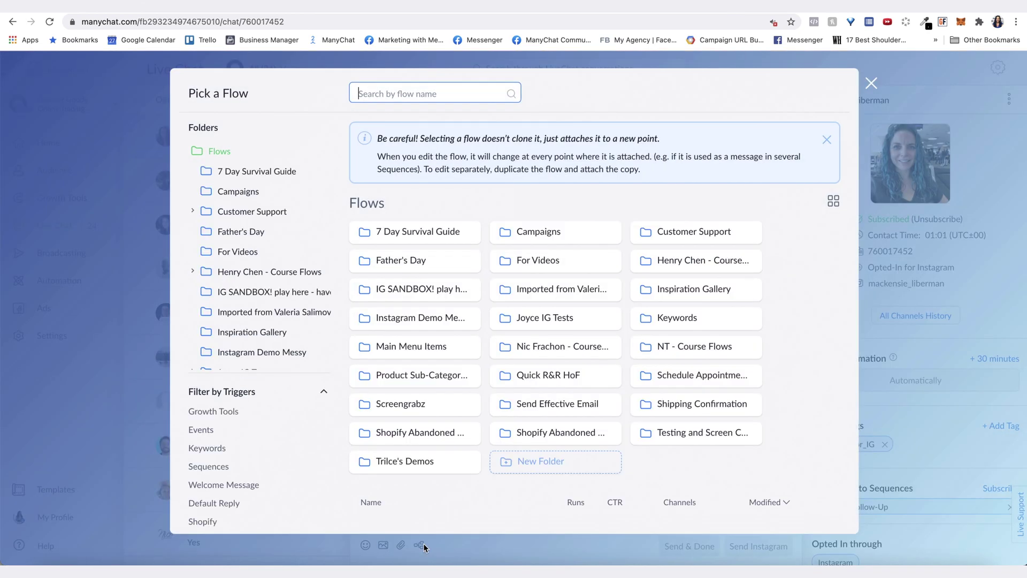
pyautogui.scroll(-2, 492, 352)
pyautogui.scroll(-5, 490, 423)
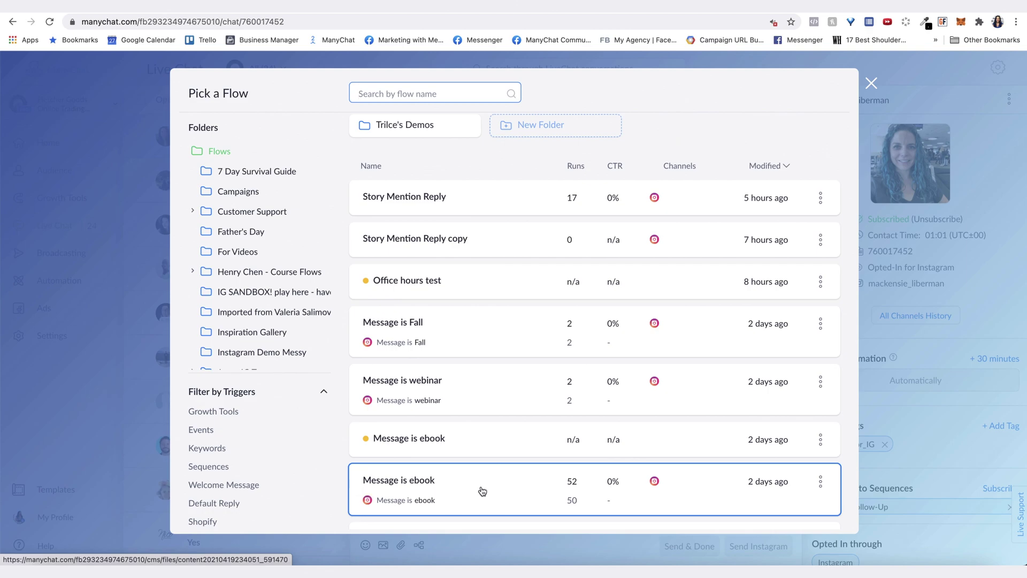
pyautogui.click(481, 491)
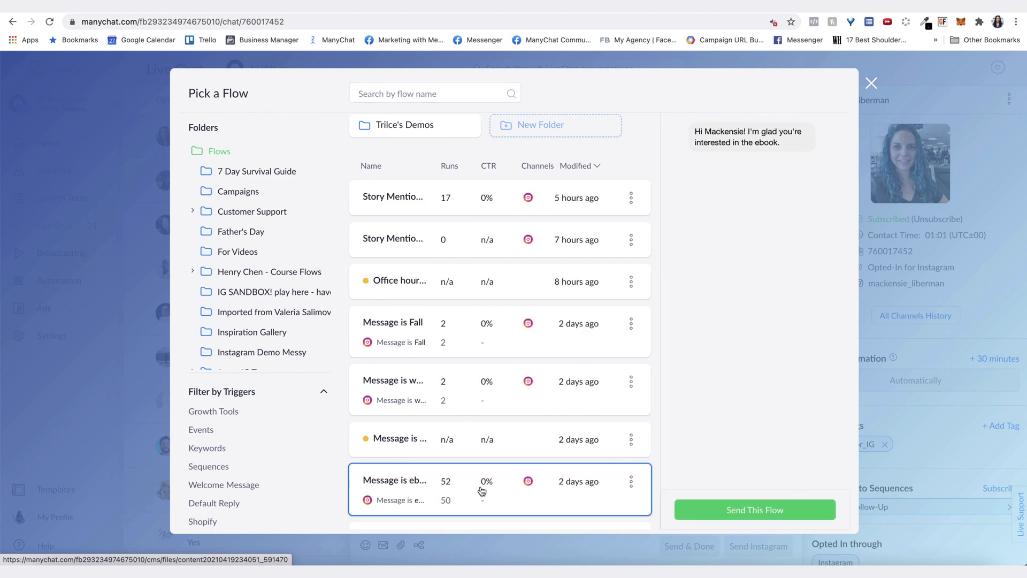
pyautogui.click(764, 517)
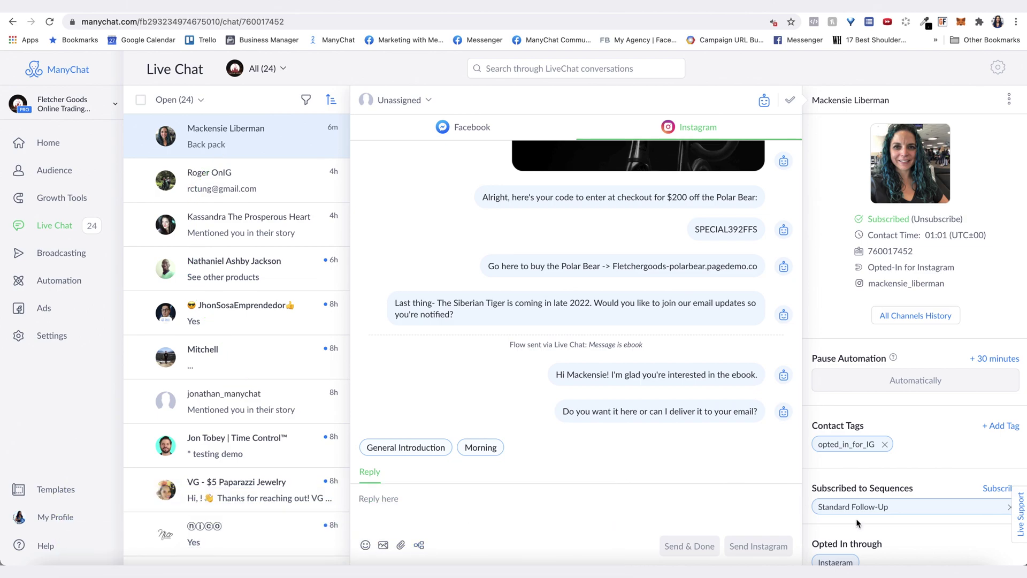
# - Try extending and cancelling the pause, leave automation paused 30 minutes, and bring up the Pick a Flow dialog
pyautogui.click(1003, 360)
pyautogui.click(1004, 360)
pyautogui.click(1008, 380)
pyautogui.click(993, 359)
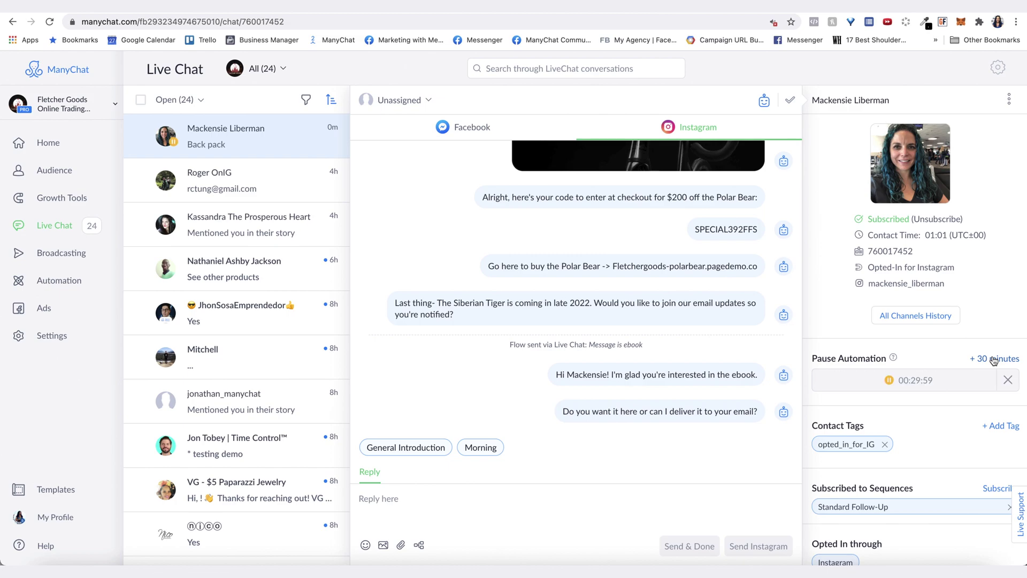
pyautogui.click(418, 544)
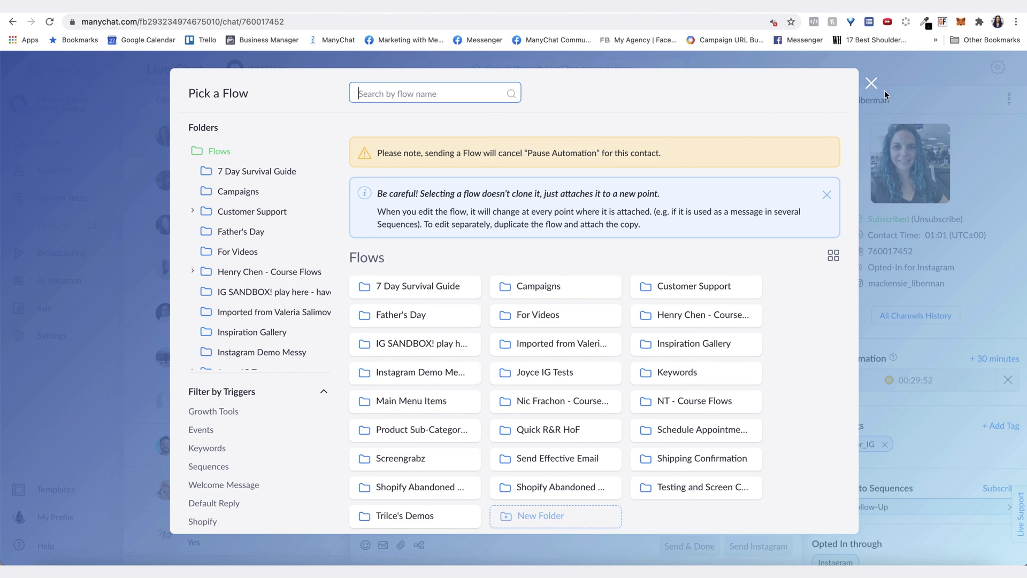
# - Dismiss the Pick a Flow dialog without sending, leaving the 00:29:28 pause running
pyautogui.click(871, 84)
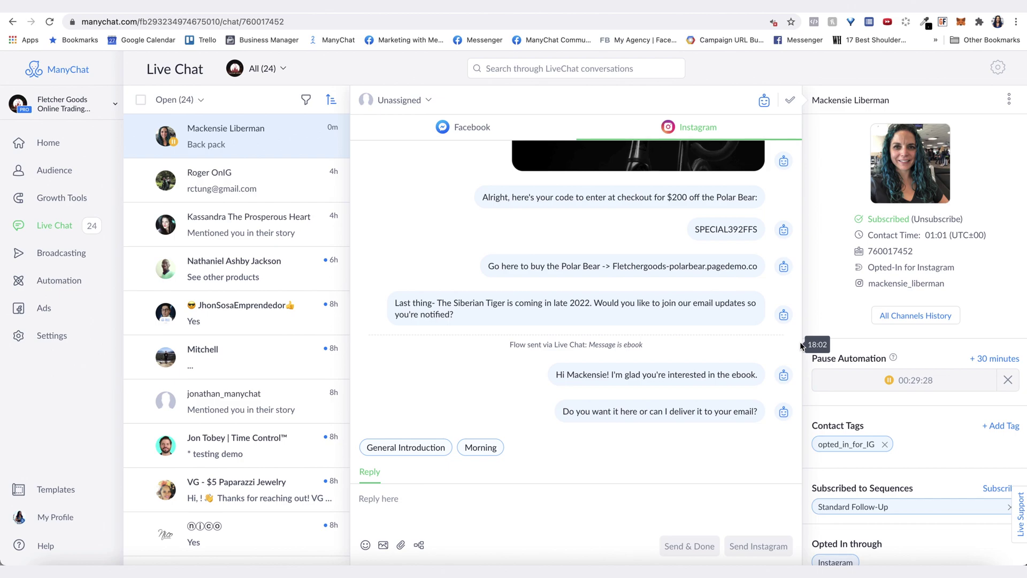
# - Add + 30 minutes repeatedly to the contact's automation pause until it reads about 24 hours
pyautogui.click(1001, 364)
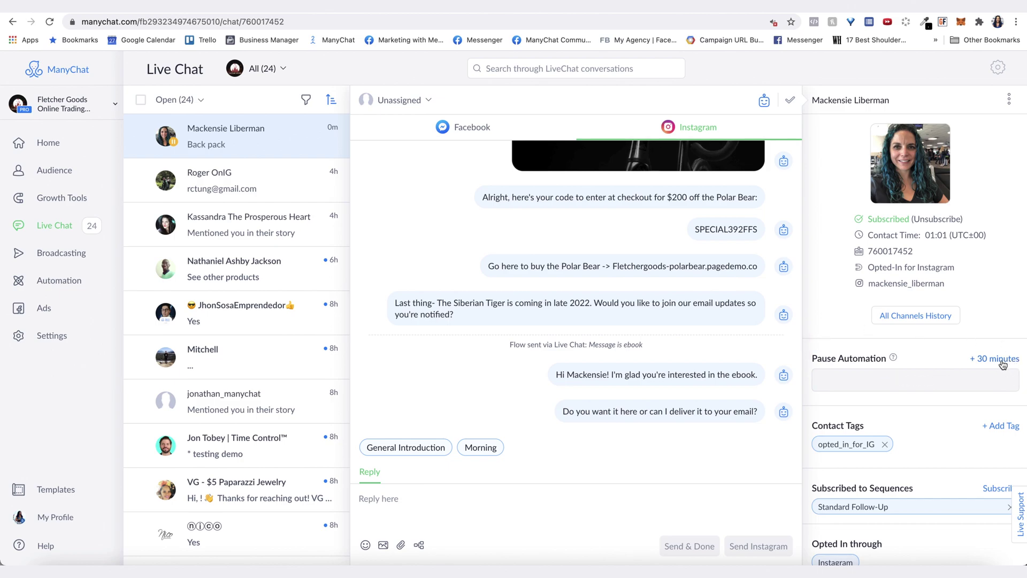
pyautogui.click(996, 363)
pyautogui.click(991, 363)
pyautogui.click(991, 363)
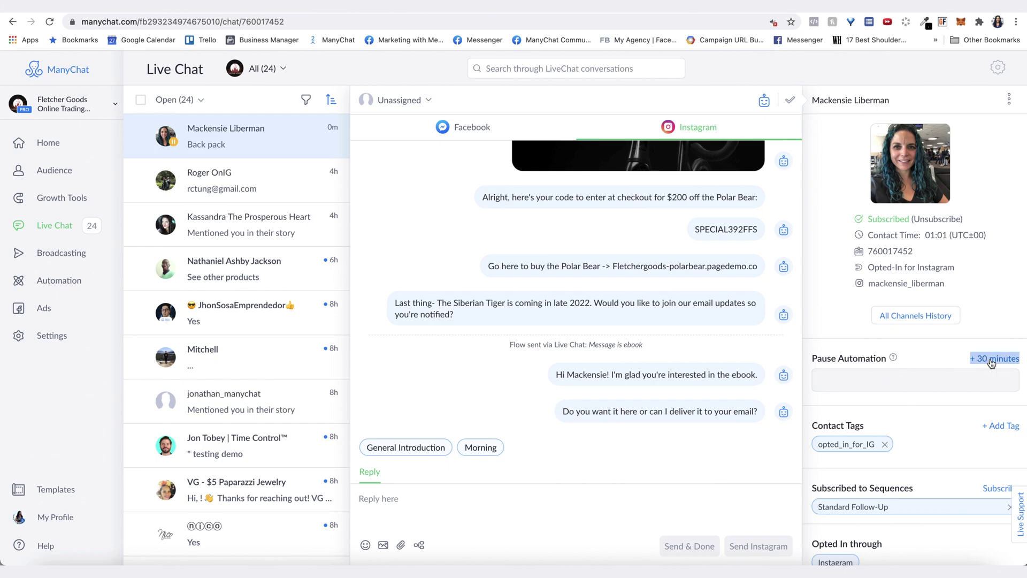
pyautogui.click(991, 363)
pyautogui.click(991, 363)
pyautogui.click(991, 363)
pyautogui.click(991, 363)
pyautogui.click(991, 363)
pyautogui.click(991, 363)
pyautogui.click(991, 363)
pyautogui.click(991, 363)
pyautogui.click(991, 363)
pyautogui.click(991, 363)
pyautogui.click(991, 363)
pyautogui.click(991, 363)
pyautogui.click(991, 363)
pyautogui.click(991, 363)
pyautogui.click(564, 347)
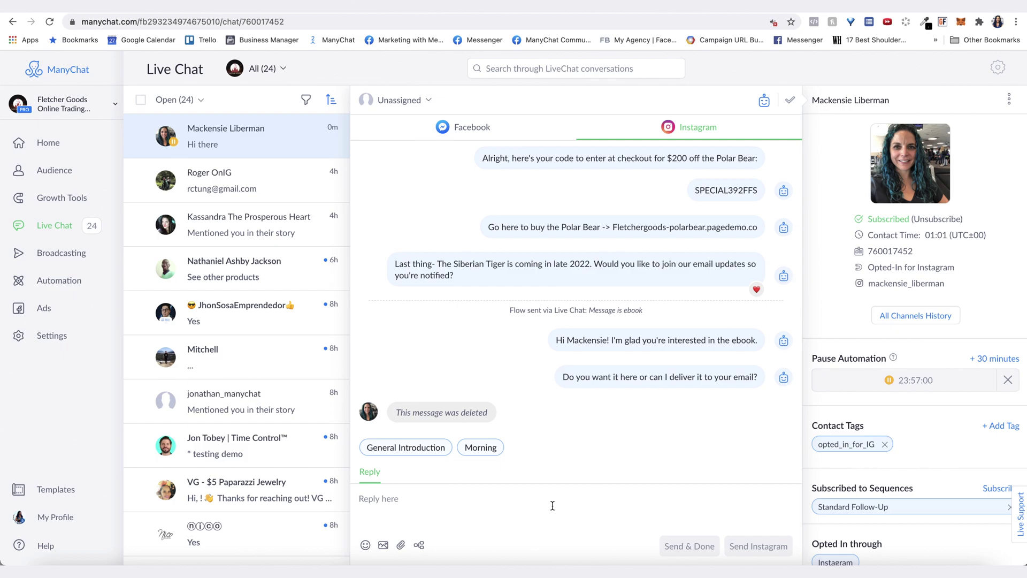
# - Review the team's Owner and Admin roles in Settings > Team's Invite New Member dialog
pyautogui.click(56, 335)
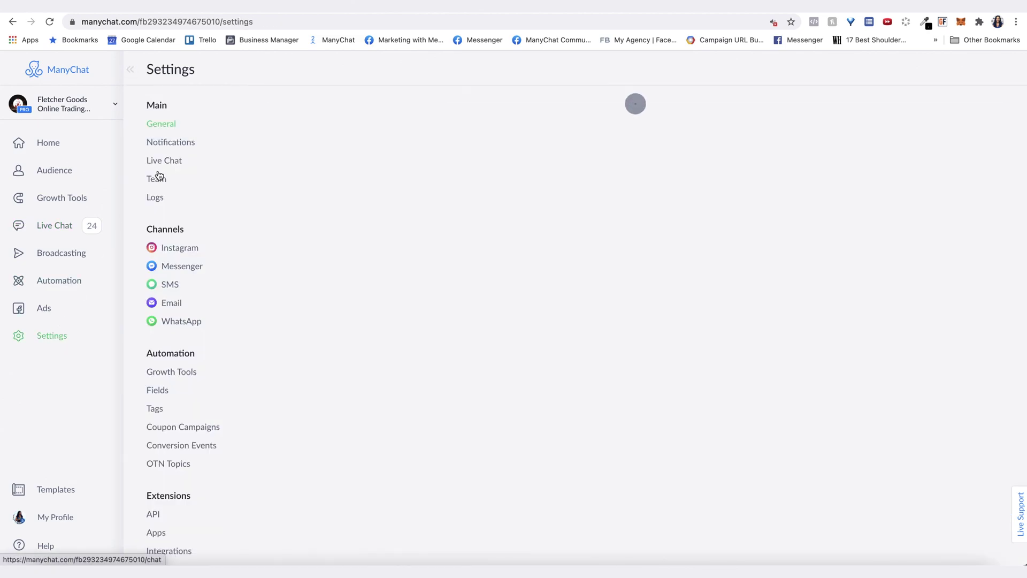
pyautogui.click(161, 180)
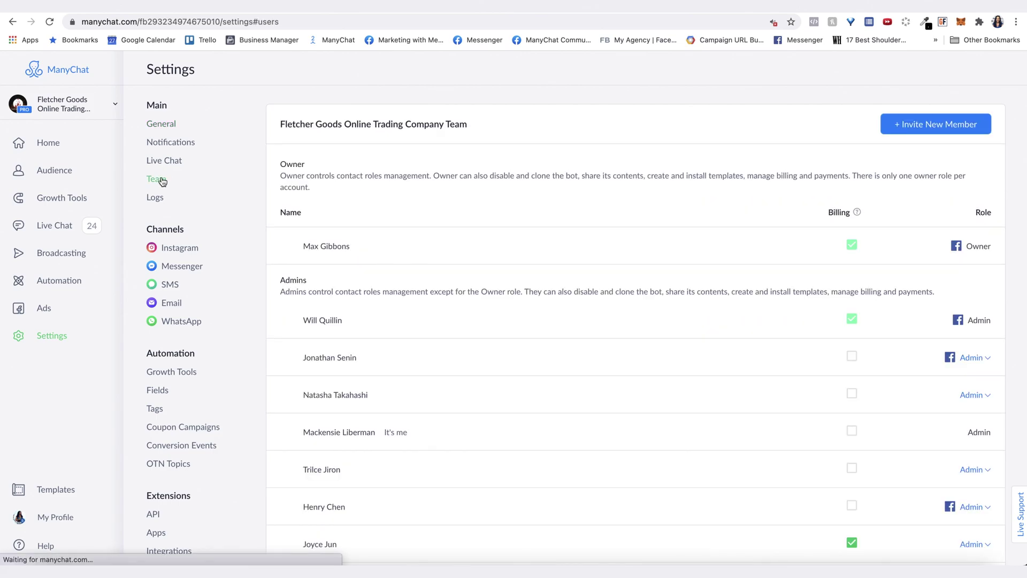
pyautogui.click(924, 121)
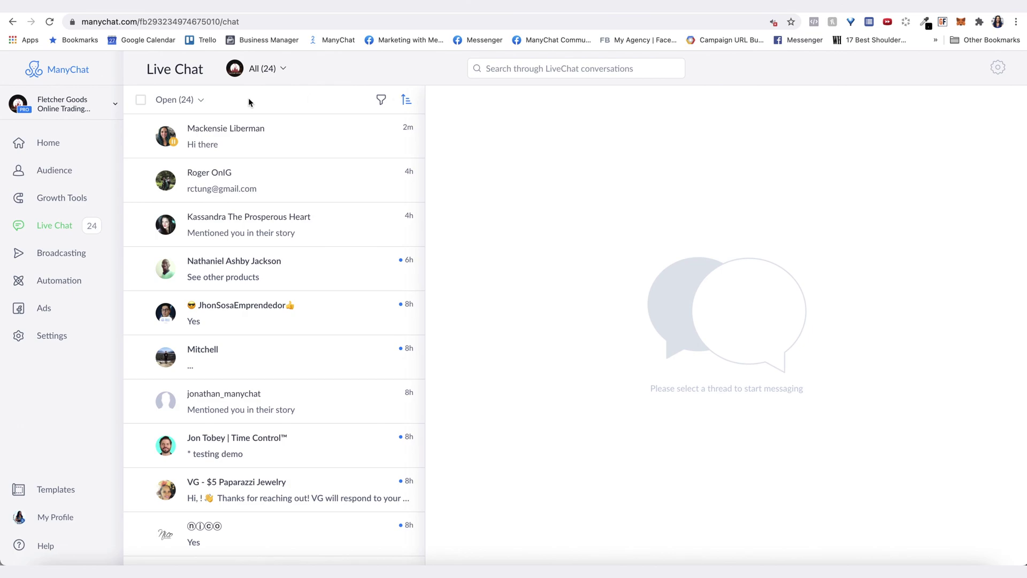
# - Reopen the top conversation ending 'Hi there' to see the ebook flow and the 23:55:15 pause
pyautogui.click(249, 140)
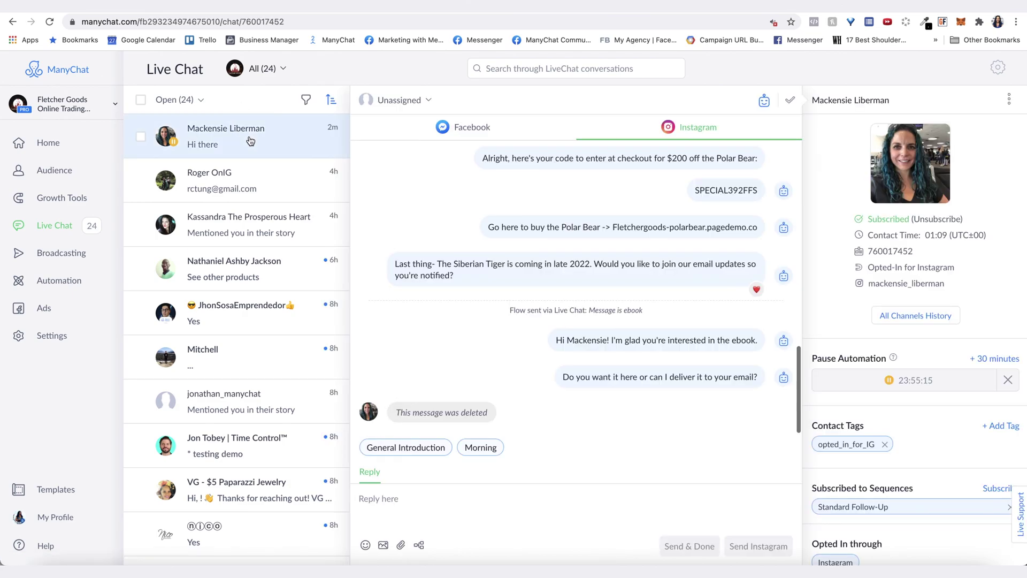